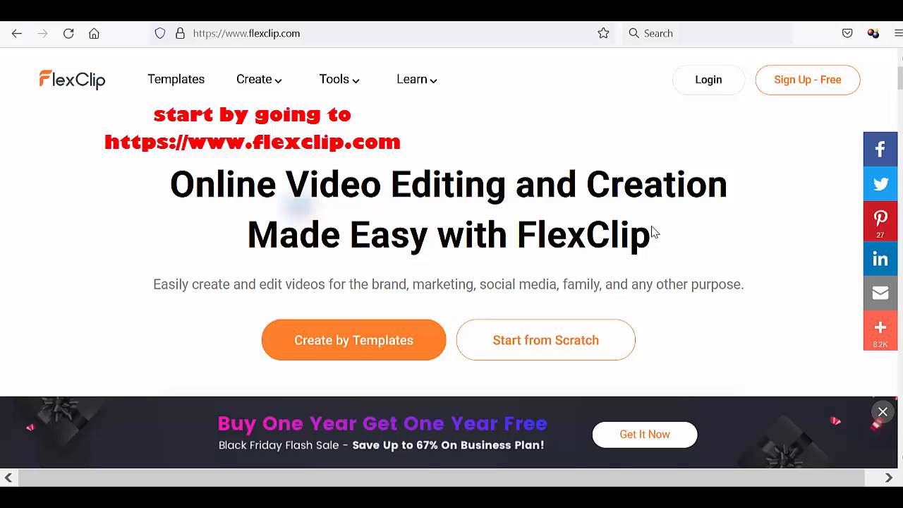
View the free account sign-up form and dismiss it
{"action": "left_click", "coordinate": [801, 92]}
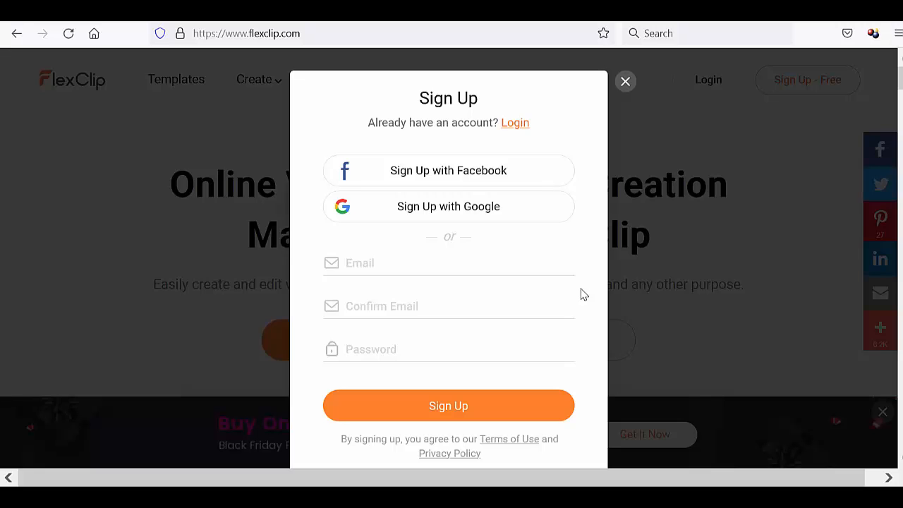
{"action": "left_click", "coordinate": [626, 84]}
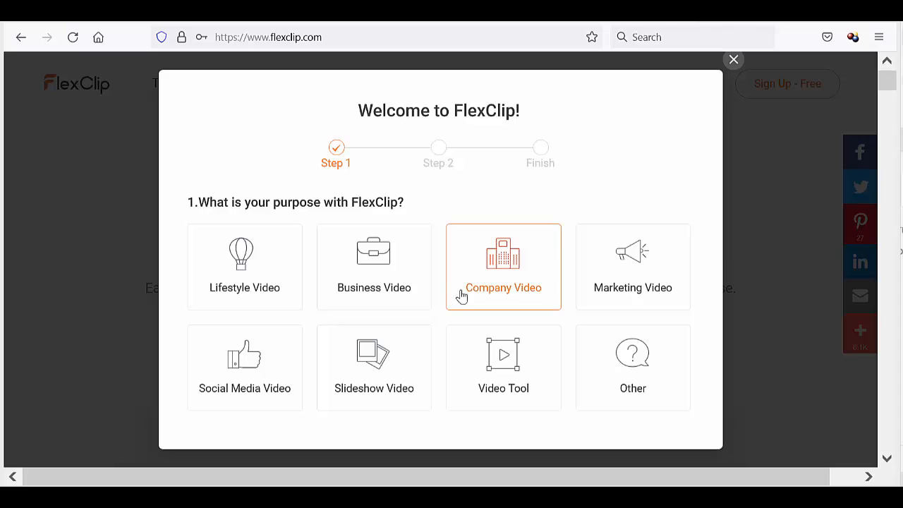
Complete the welcome survey with Other as the purpose and "Educational Videos" as the special purpose, and proceed with account confirmation
{"action": "left_click", "coordinate": [627, 373]}
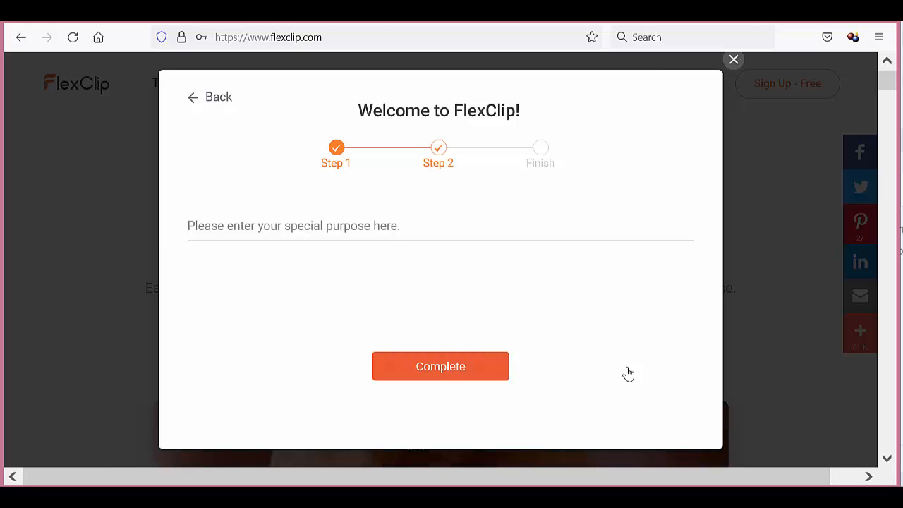
{"action": "left_click", "coordinate": [246, 225]}
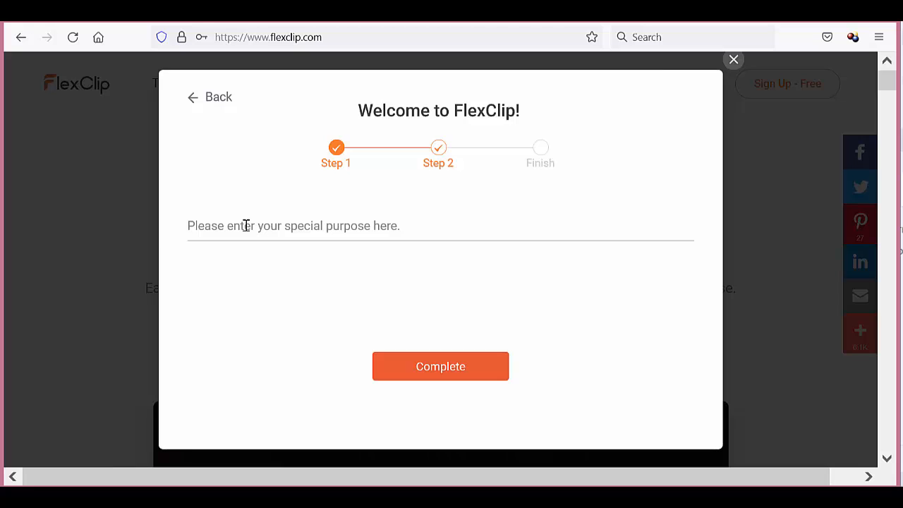
{"action": "type", "text": "Edu"}
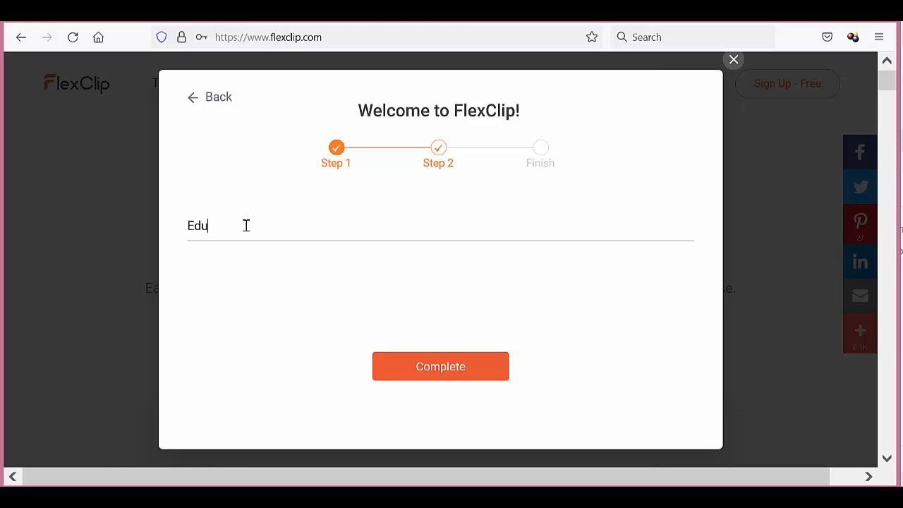
{"action": "type", "text": "cators"}
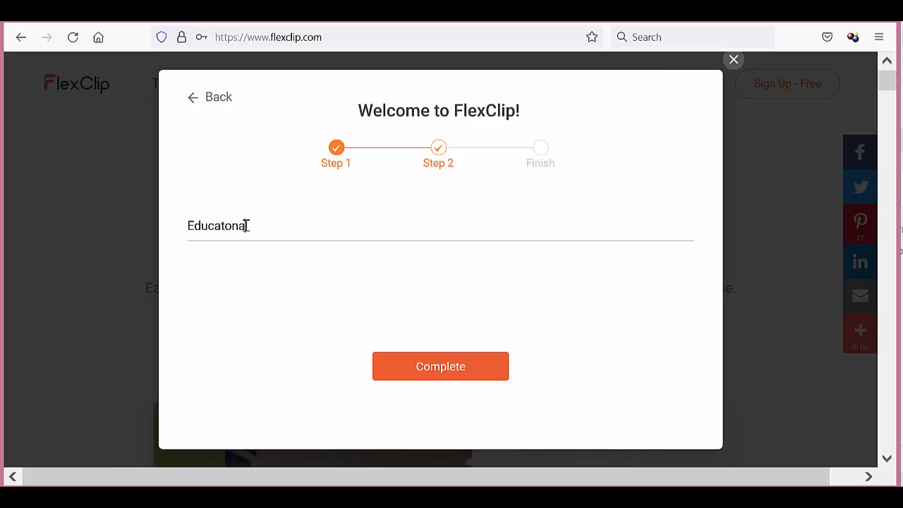
{"action": "key", "text": "BackSpace"}
{"action": "key", "text": "BackSpace"}
{"action": "key", "text": "BackSpace"}
{"action": "type", "text": "i"}
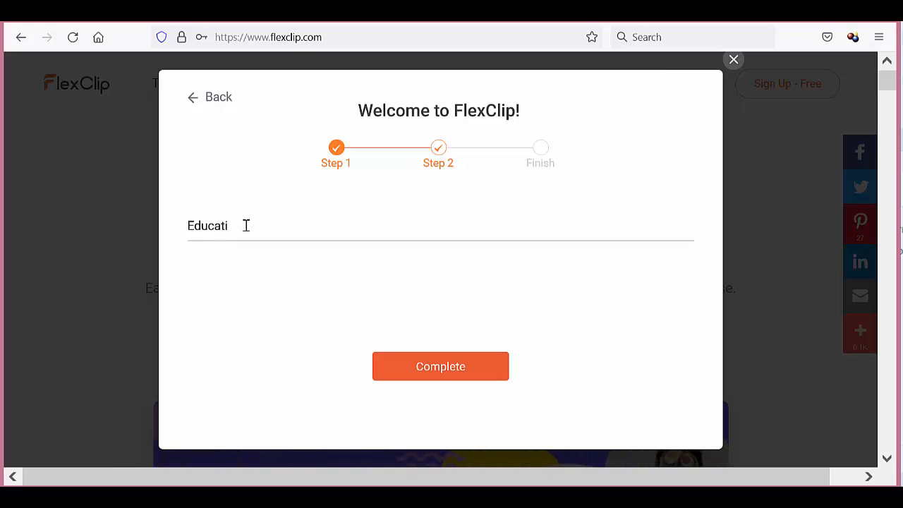
{"action": "type", "text": "onal i"}
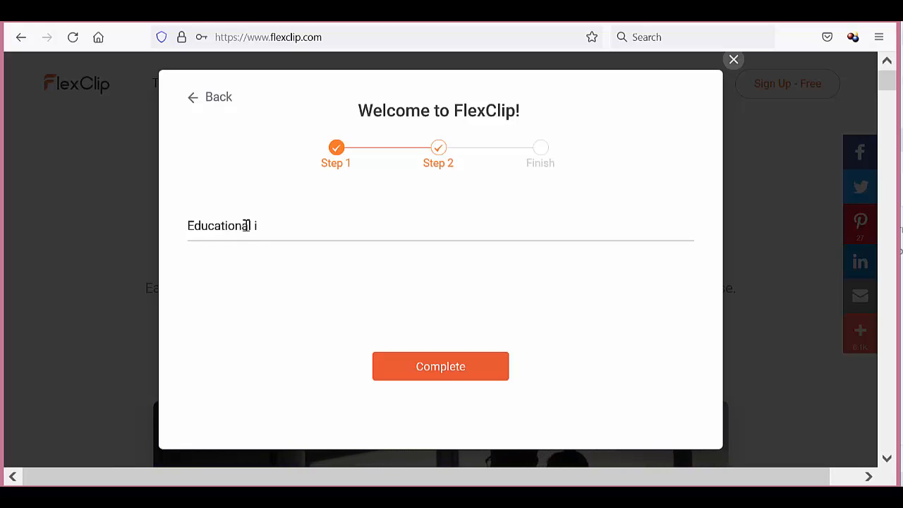
{"action": "key", "text": "BackSpace"}
{"action": "type", "text": "Videos"}
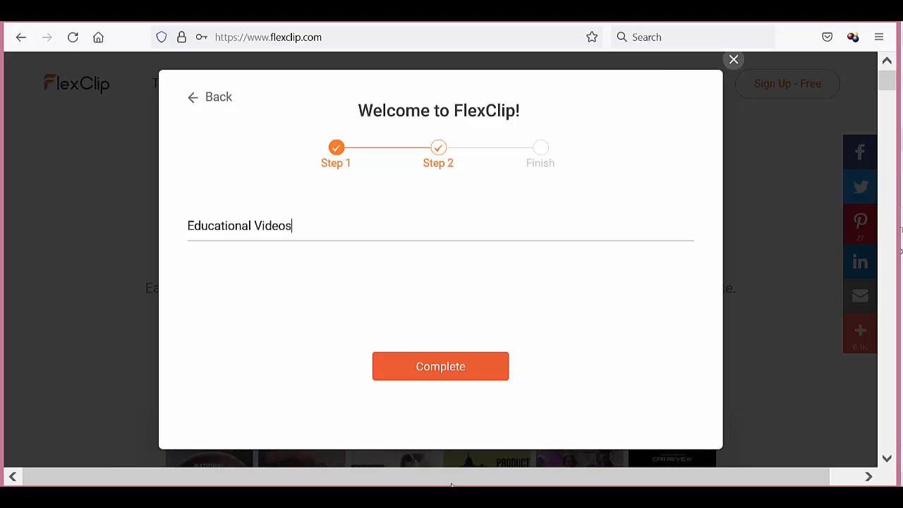
{"action": "left_click", "coordinate": [463, 368]}
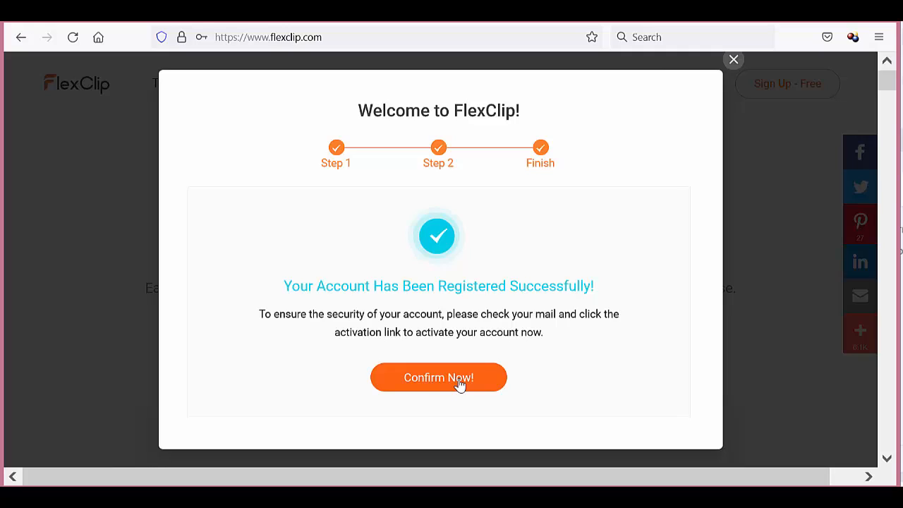
{"action": "left_click", "coordinate": [459, 381]}
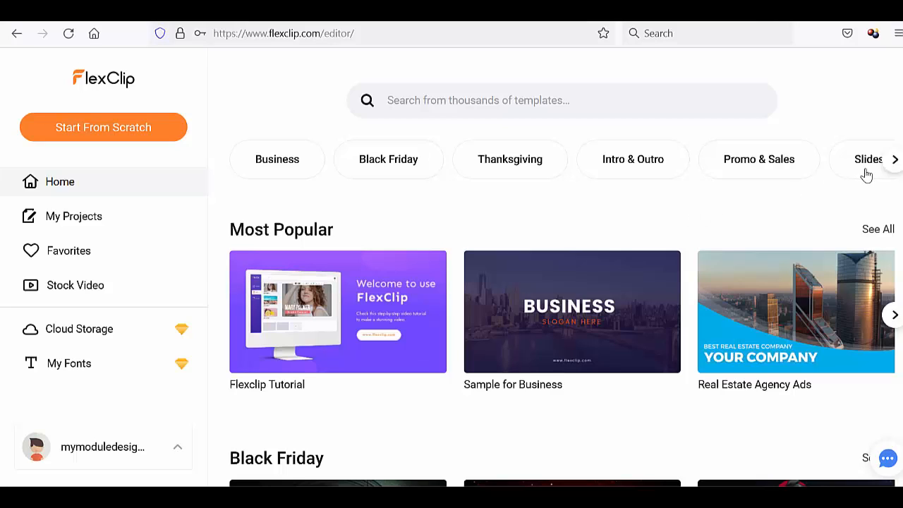
Find the "Class 1, Grade 8 Lesson Plan" template in the Education & Training category and start customizing it
{"action": "left_click", "coordinate": [895, 160]}
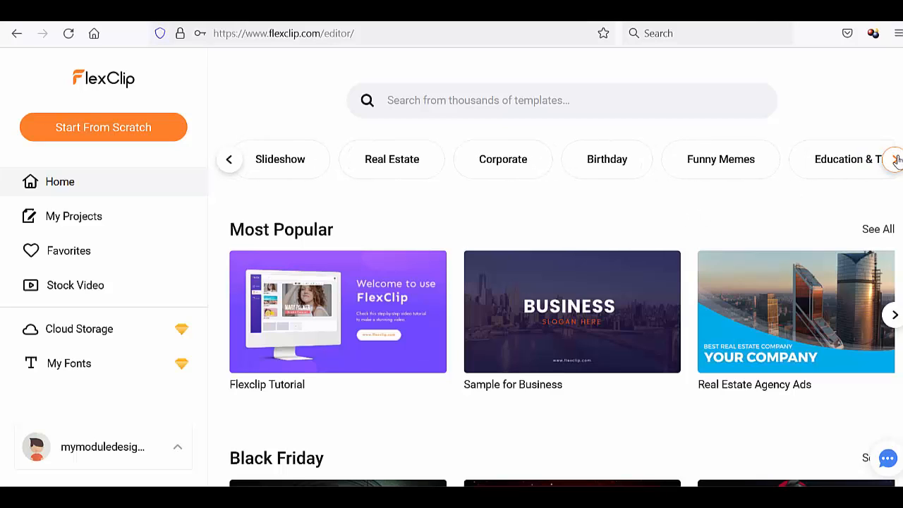
{"action": "left_click", "coordinate": [893, 160]}
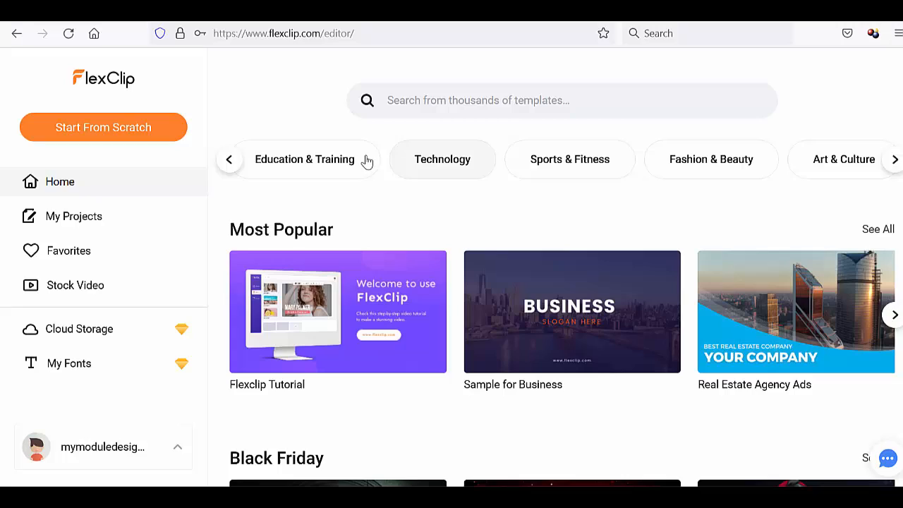
{"action": "left_click", "coordinate": [328, 163]}
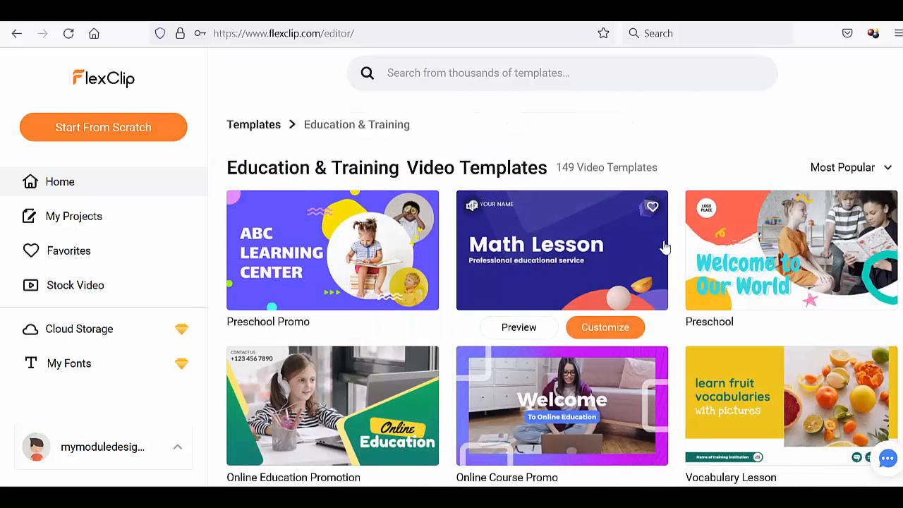
{"action": "scroll", "coordinate": [819, 306], "scroll_direction": "down", "scroll_amount": 2}
{"action": "scroll", "coordinate": [818, 306], "scroll_direction": "down", "scroll_amount": 5}
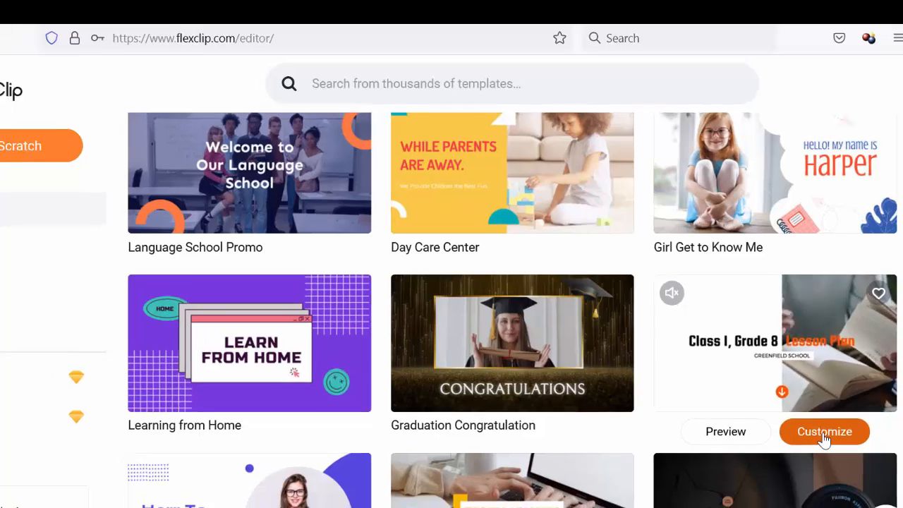
{"action": "left_click", "coordinate": [824, 435]}
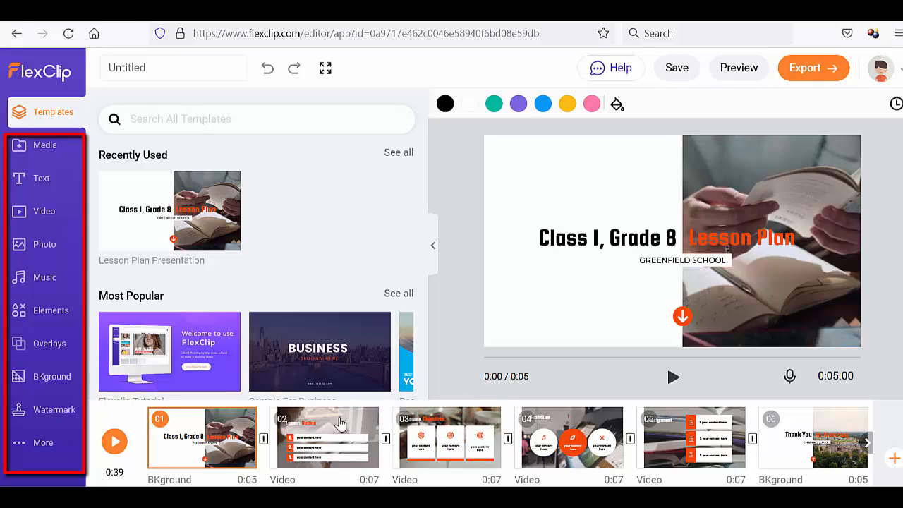
Replace the "Class 1, Grade 8" text on the first scene with "Psychology 101"
{"action": "mouse_move", "coordinate": [209, 427]}
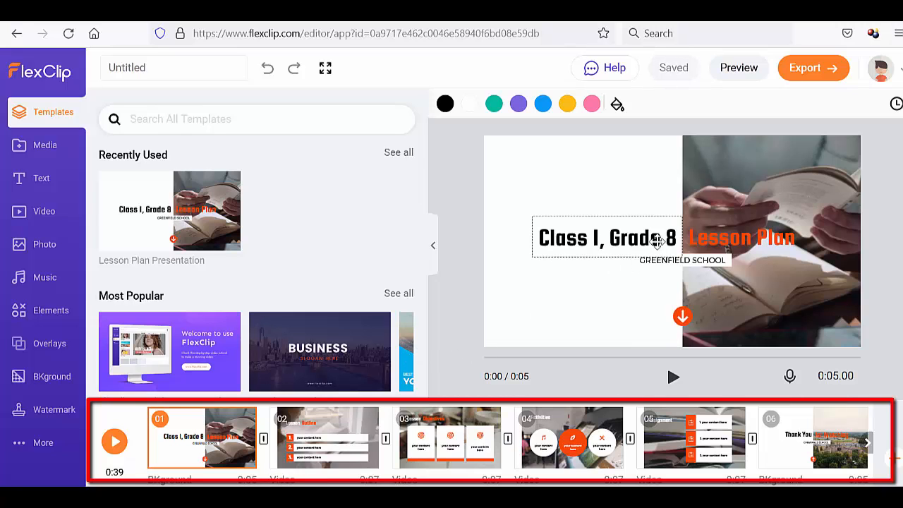
{"action": "double_click", "coordinate": [657, 241]}
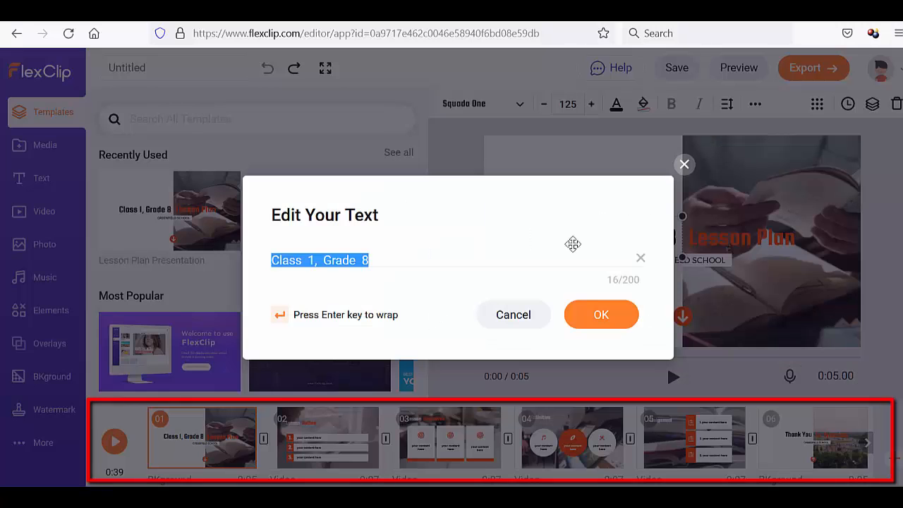
{"action": "type", "text": "Psychology "}
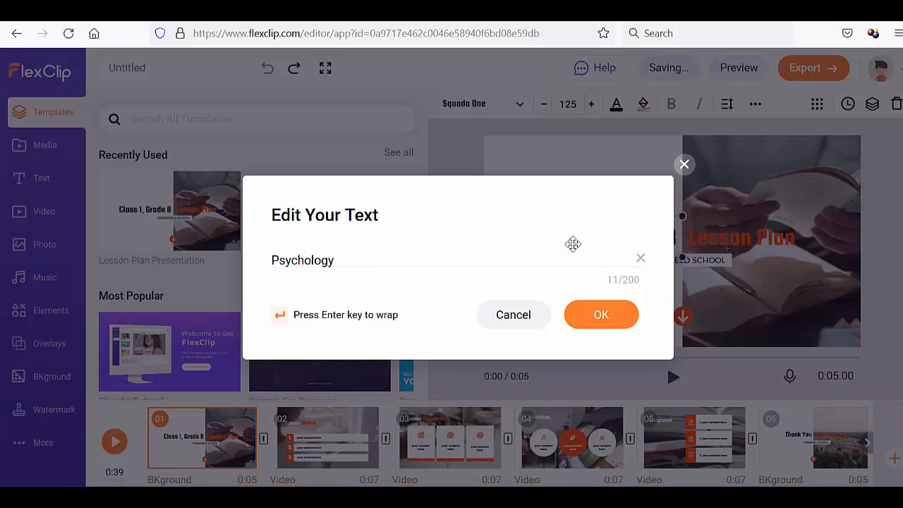
{"action": "type", "text": "1010"}
{"action": "key", "text": "BackSpace"}
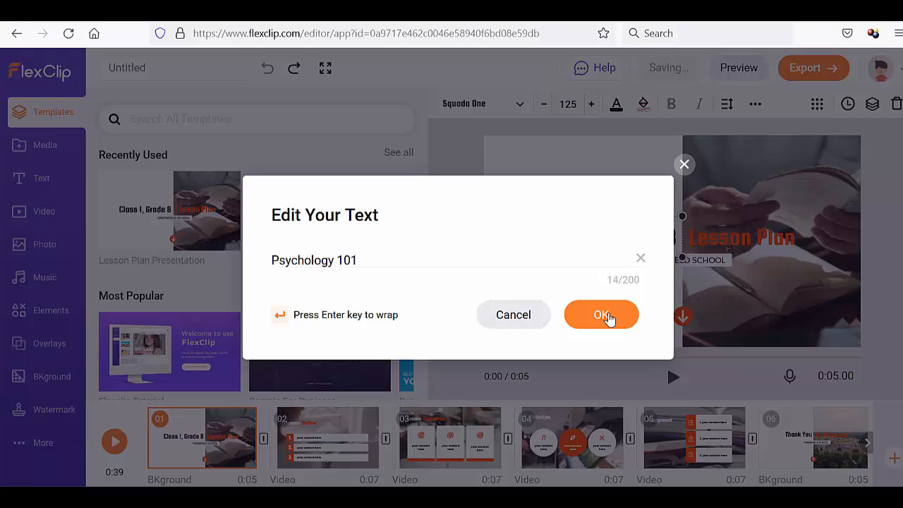
{"action": "left_click", "coordinate": [601, 315]}
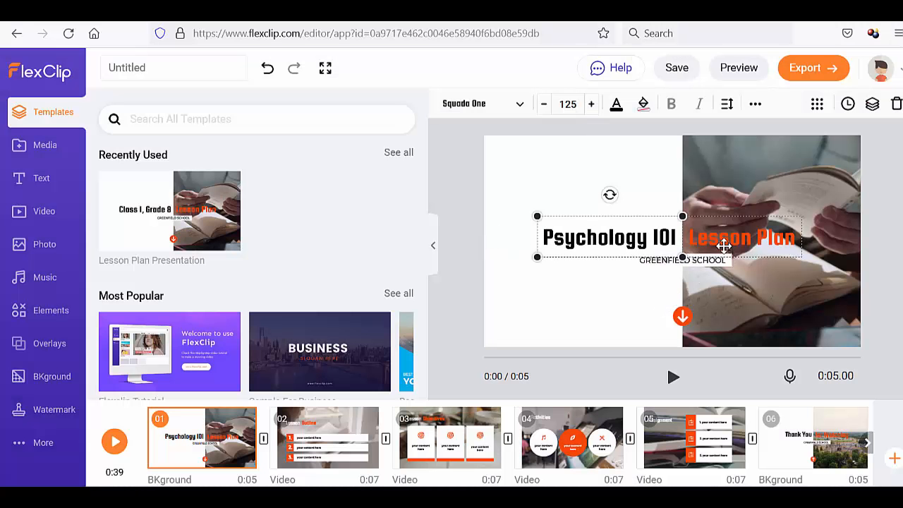
Replace the orange "Lesson Plan" text on the first scene with "Week 1"
{"action": "left_click", "coordinate": [724, 238]}
{"action": "left_click", "coordinate": [724, 238]}
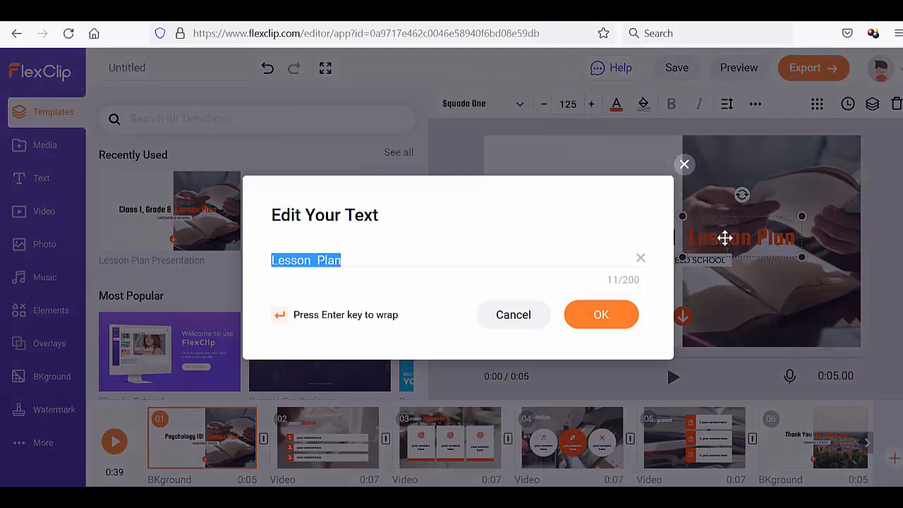
{"action": "key", "text": "BackSpace"}
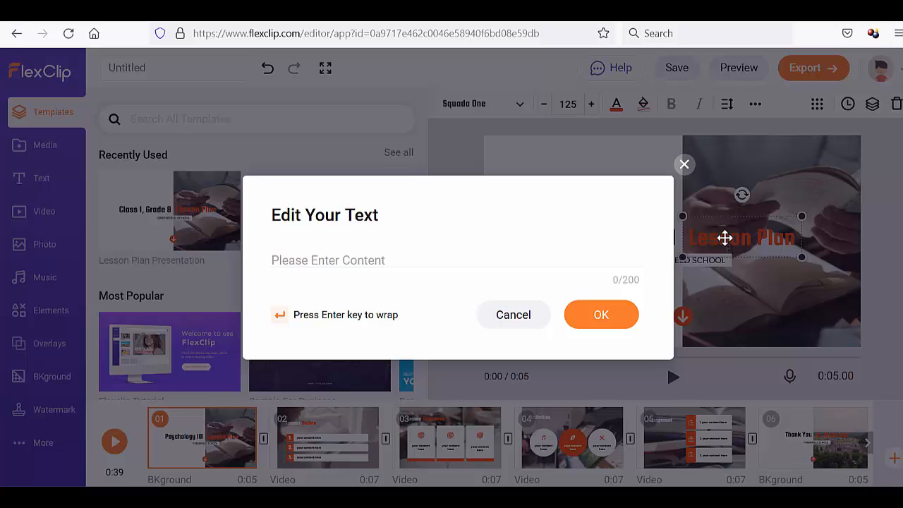
{"action": "type", "text": "Week 1"}
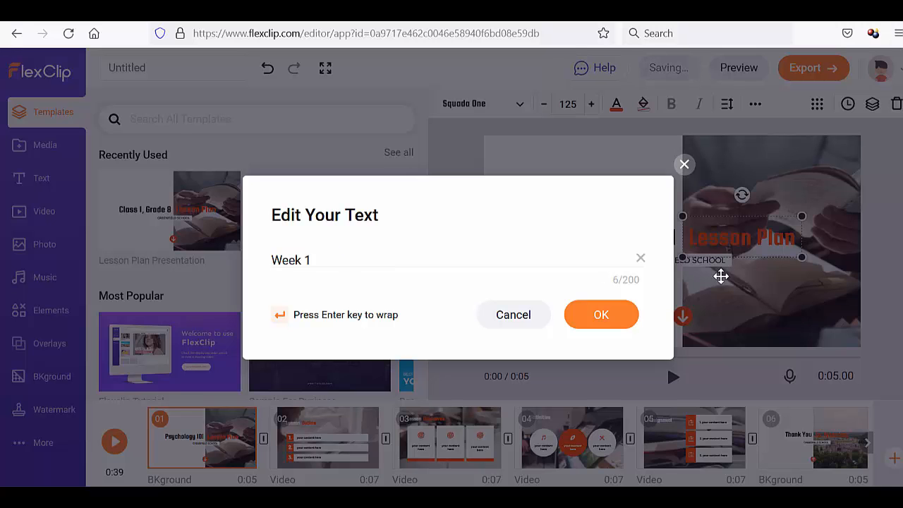
{"action": "left_click", "coordinate": [600, 314]}
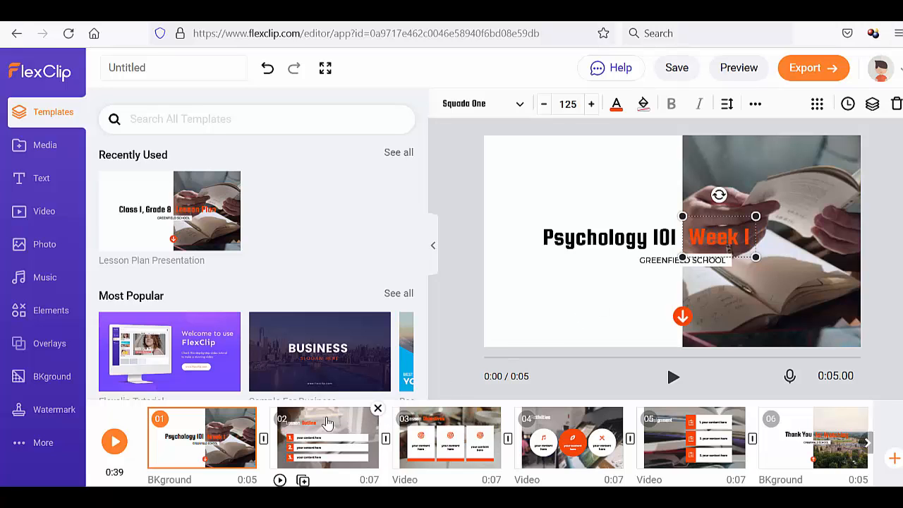
Set the first Lesson Outline item on scene 02 to "Introduction to Psychology"
{"action": "left_click", "coordinate": [326, 422]}
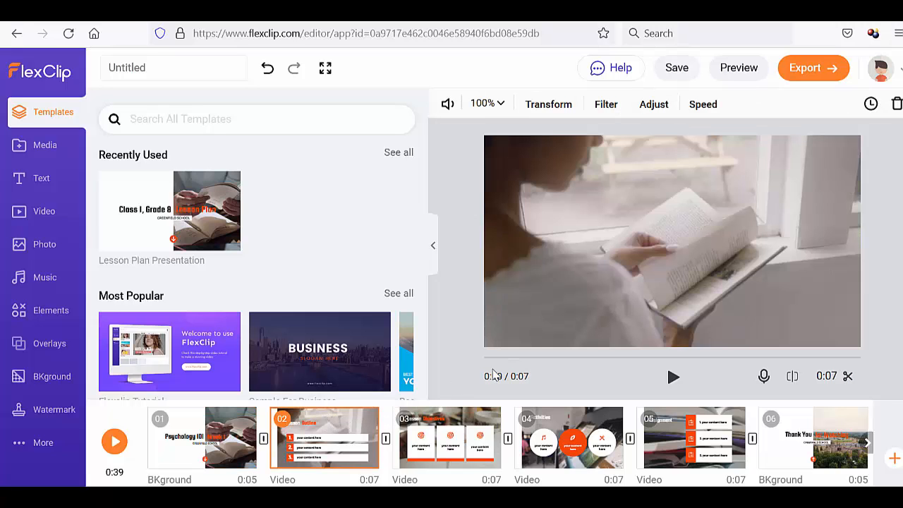
{"action": "left_click", "coordinate": [627, 242]}
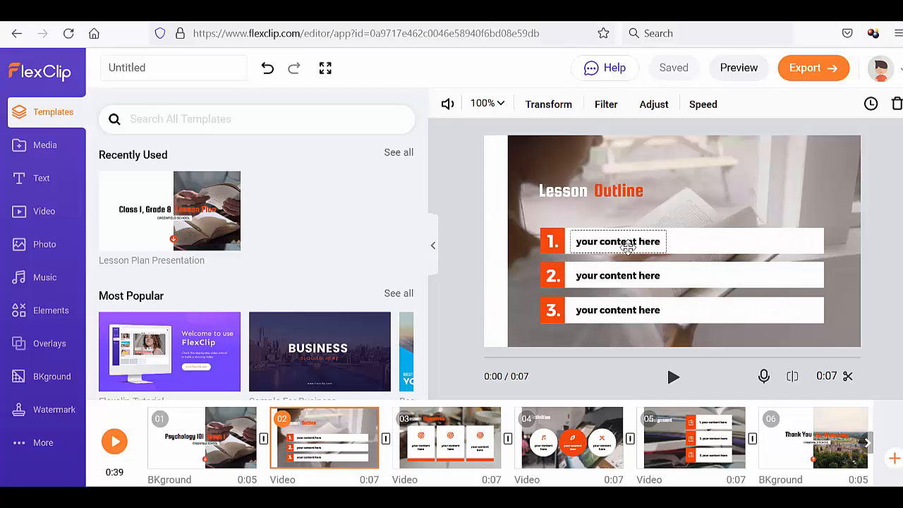
{"action": "double_click", "coordinate": [627, 242]}
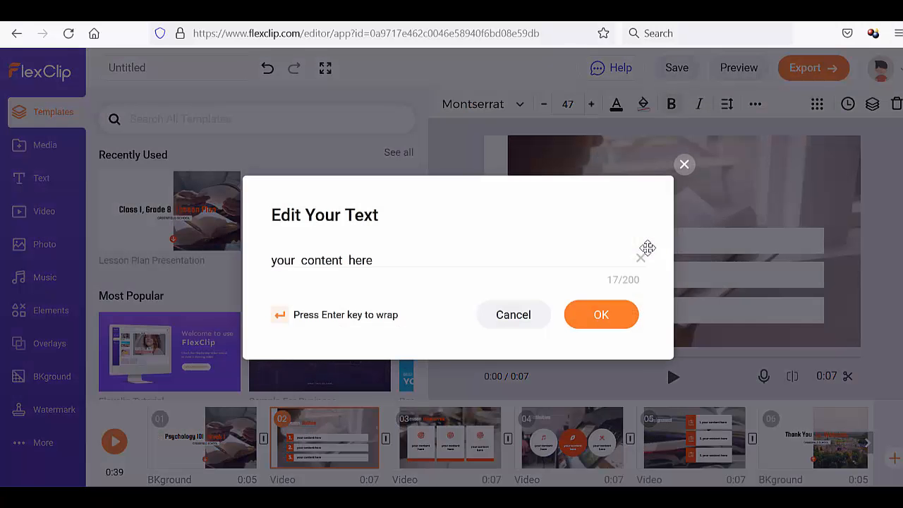
{"action": "type", "text": "Introduction to psychology"}
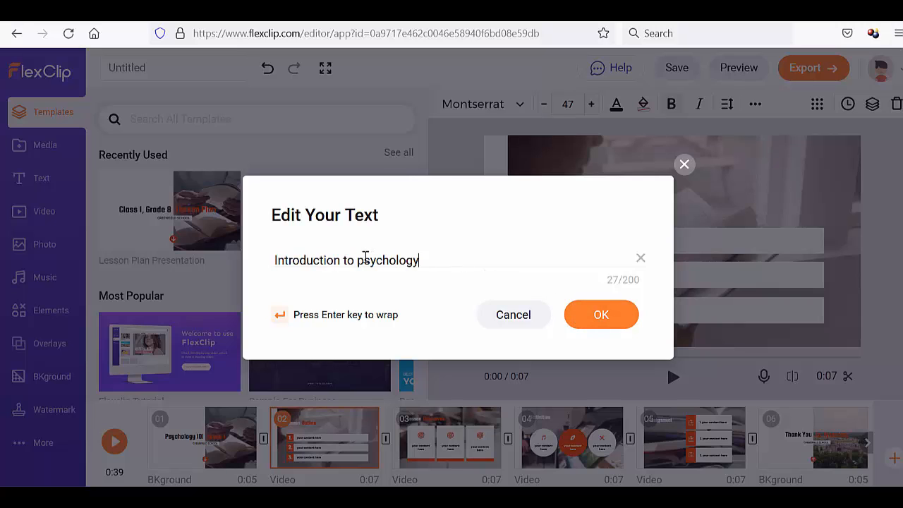
{"action": "left_click", "coordinate": [365, 258]}
{"action": "key", "text": "BackSpace"}
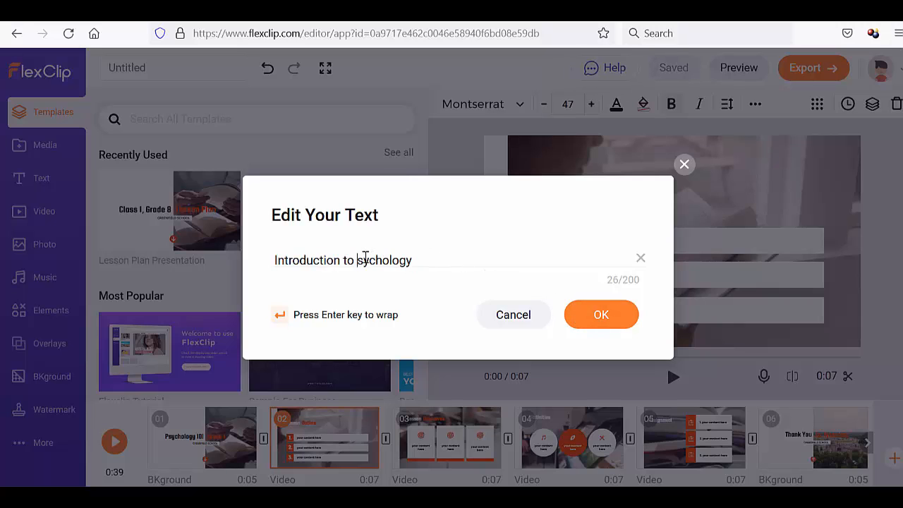
{"action": "type", "text": "P"}
{"action": "left_click", "coordinate": [591, 318]}
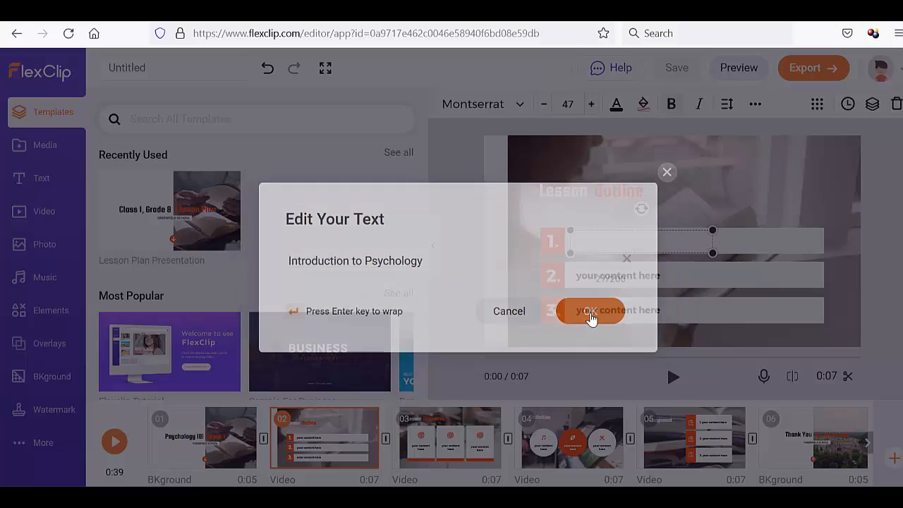
Set the second Lesson Outline item on scene 02 to "Learning"
{"action": "double_click", "coordinate": [633, 274]}
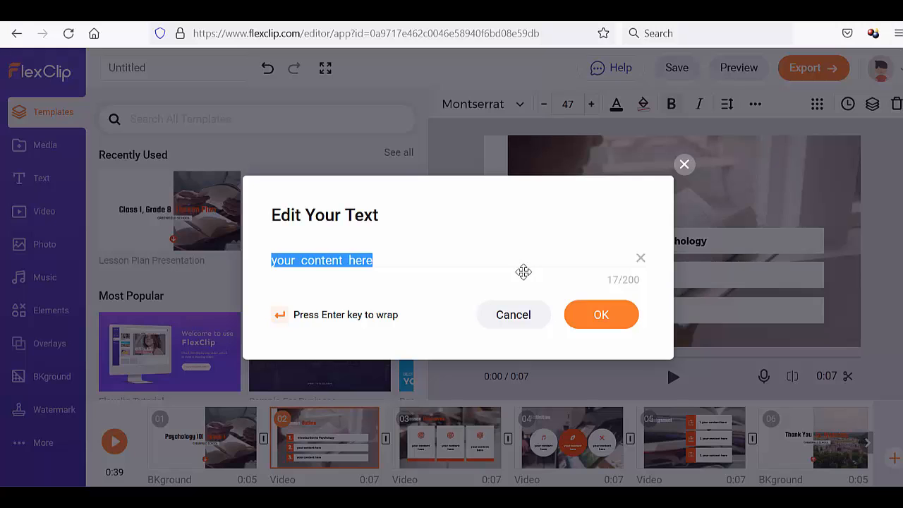
{"action": "type", "text": "Learning"}
{"action": "left_click", "coordinate": [623, 322]}
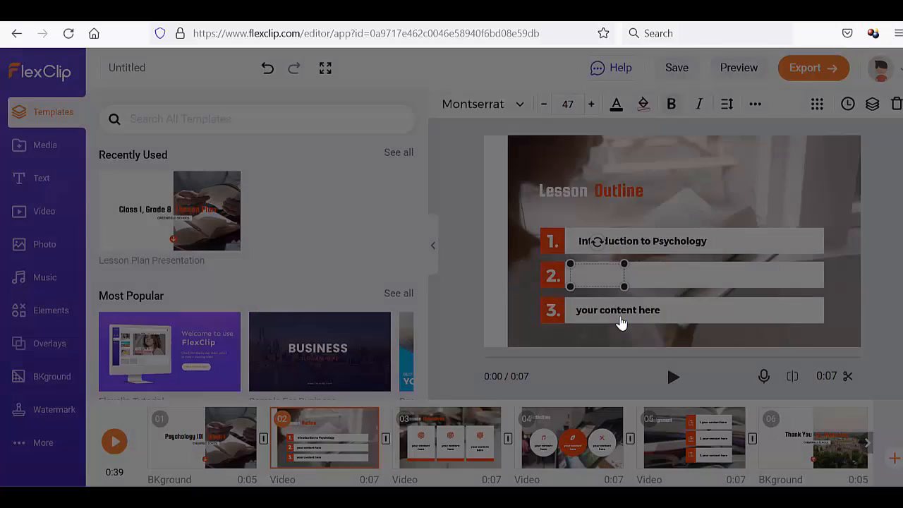
Set the third Lesson Outline item on scene 02 to "Memory"
{"action": "left_click", "coordinate": [623, 315]}
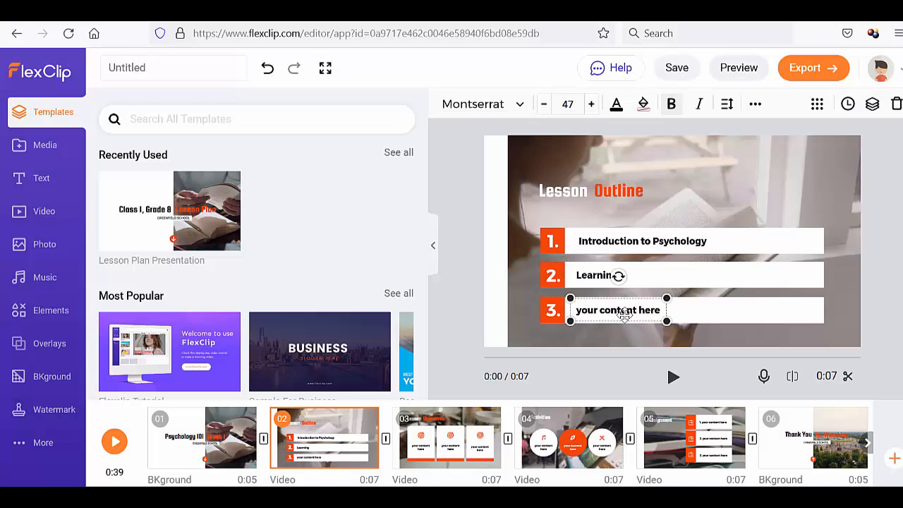
{"action": "double_click", "coordinate": [624, 315]}
{"action": "left_click_drag", "start_coordinate": [452, 260], "coordinate": [187, 238]}
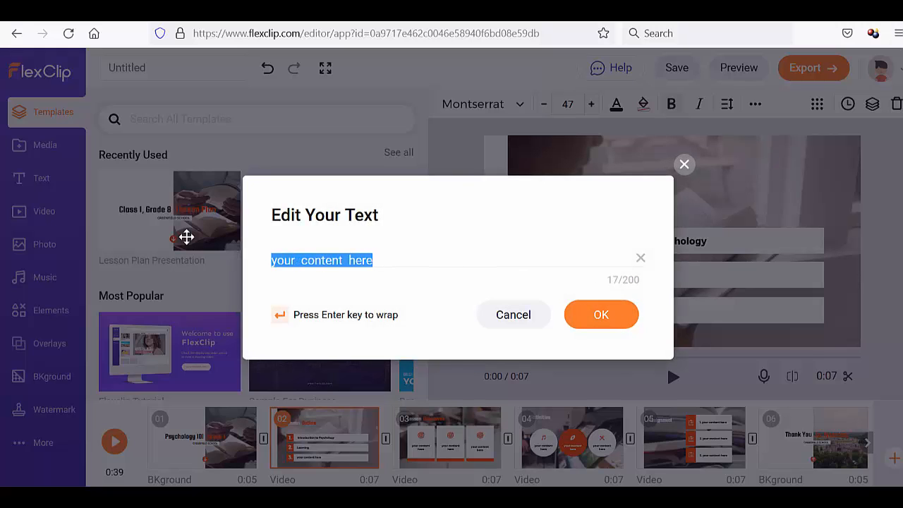
{"action": "type", "text": "Memory"}
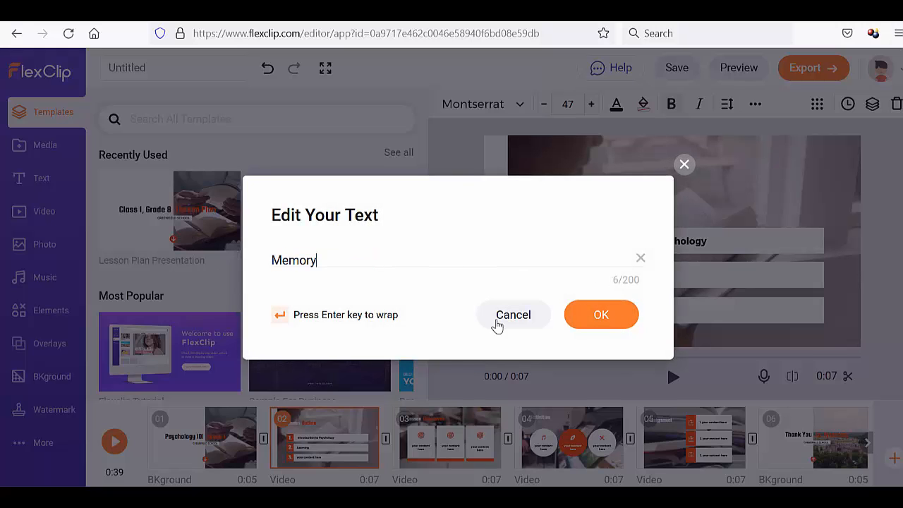
{"action": "left_click", "coordinate": [589, 328]}
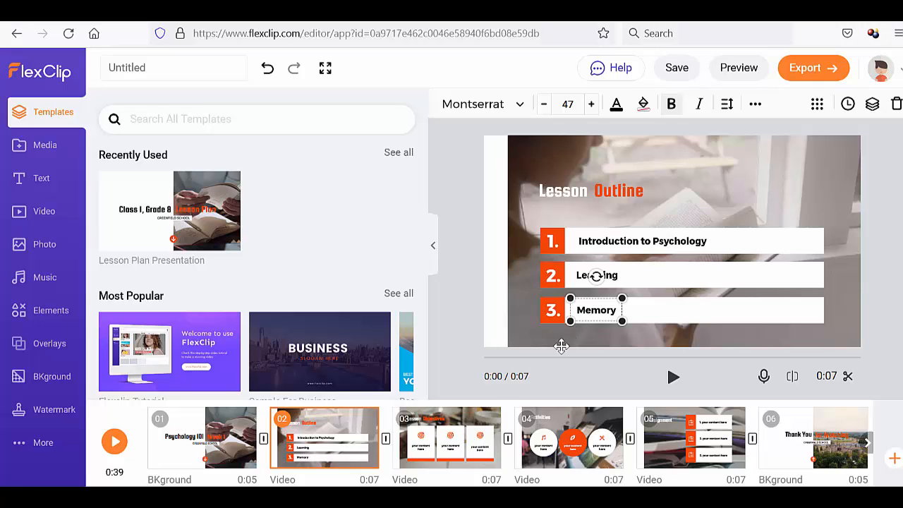
Replace the first Lesson Objectives card's text on scene 03 with "Identify the major fields of study within psychology and communicate the differences and similarities"
{"action": "left_click", "coordinate": [451, 420]}
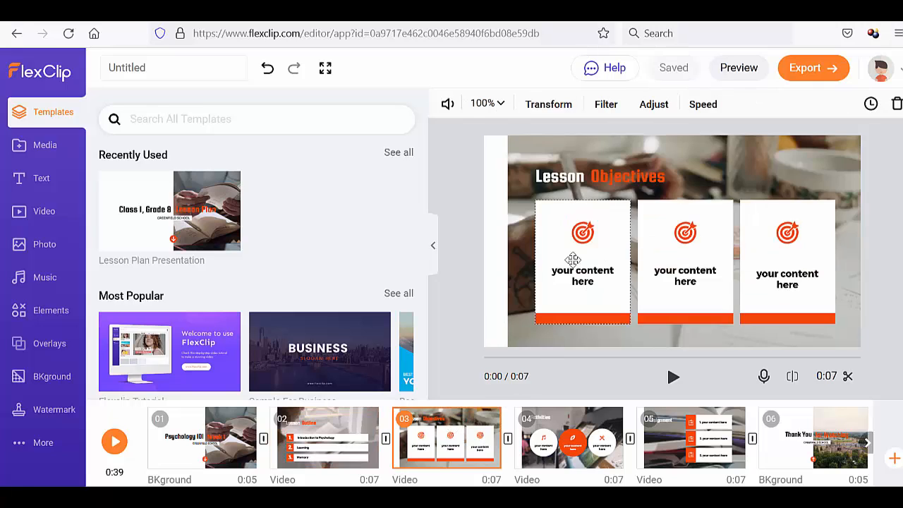
{"action": "left_click", "coordinate": [583, 278]}
{"action": "double_click", "coordinate": [583, 278]}
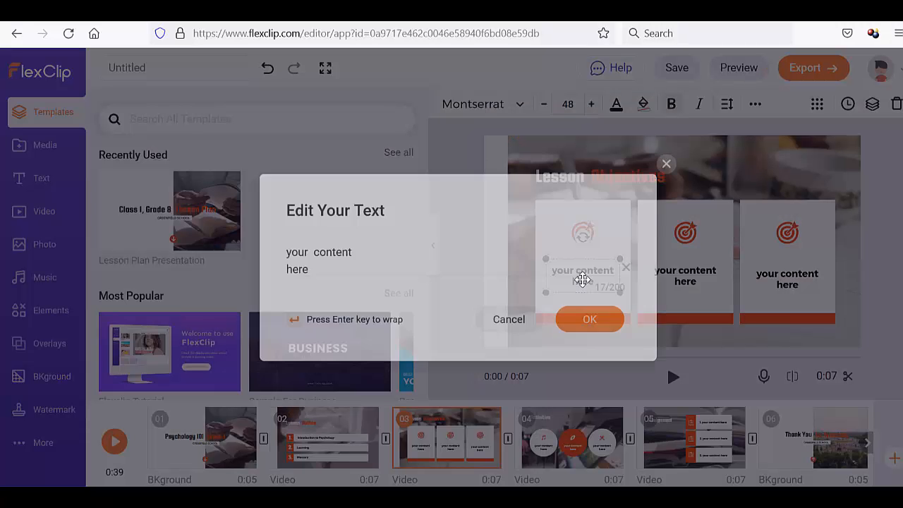
{"action": "type", "text": "Identify the major fields of study within psychology and communicate the differences and similarities"}
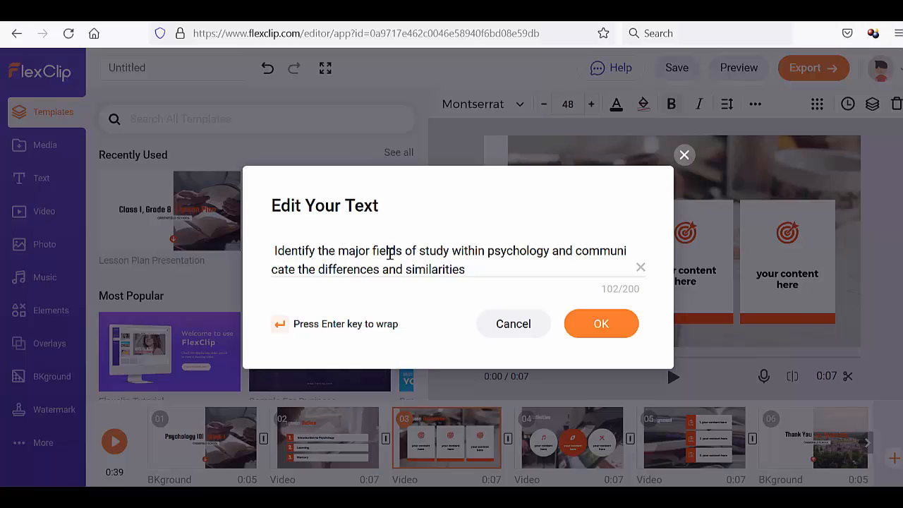
Remove the leading space and wrap the objective text into six lines, breaking after "major", "study", "psychology", "communicate" and "differences", and apply it
{"action": "key", "text": "BackSpace"}
{"action": "key", "text": "Return"}
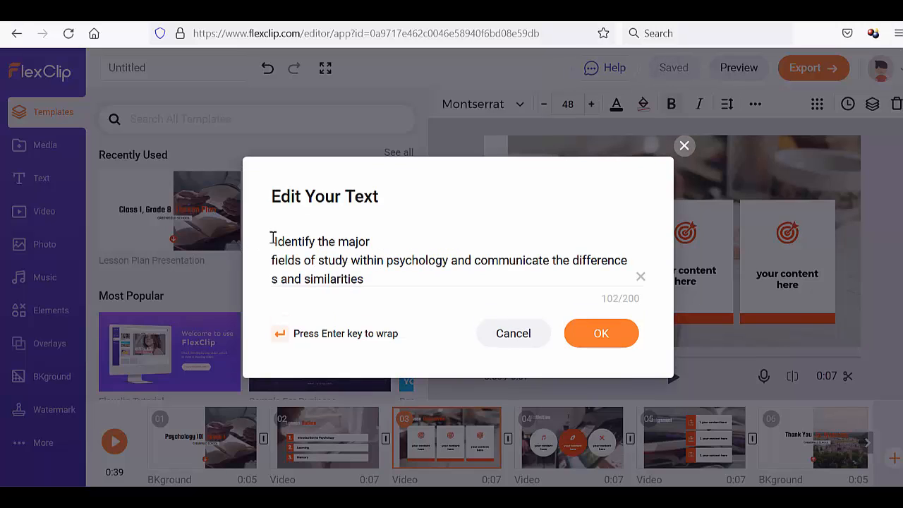
{"action": "left_click", "coordinate": [273, 238]}
{"action": "key", "text": "Delete"}
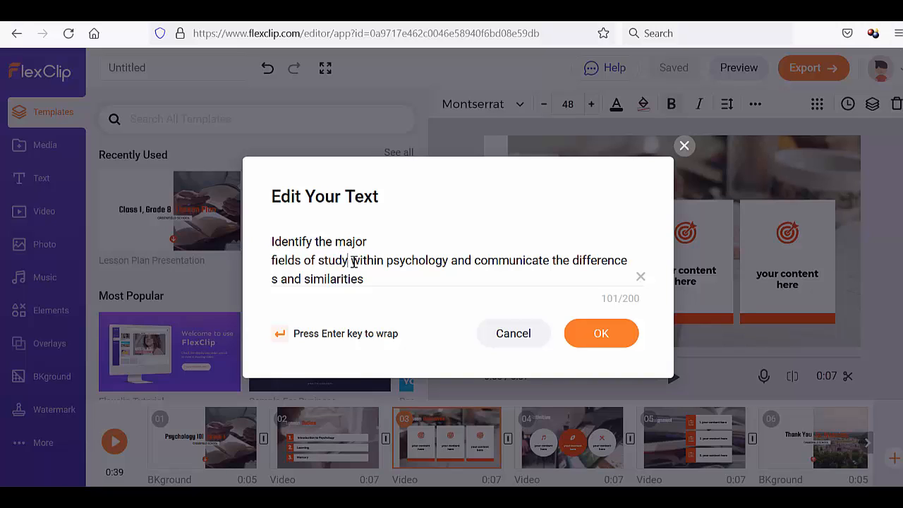
{"action": "key", "text": "Return"}
{"action": "key", "text": "Delete"}
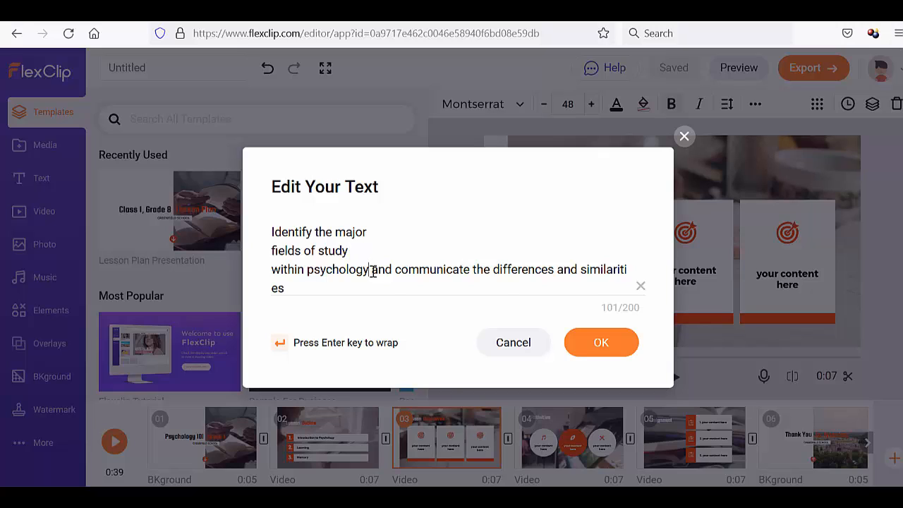
{"action": "key", "text": "Return"}
{"action": "key", "text": "Delete"}
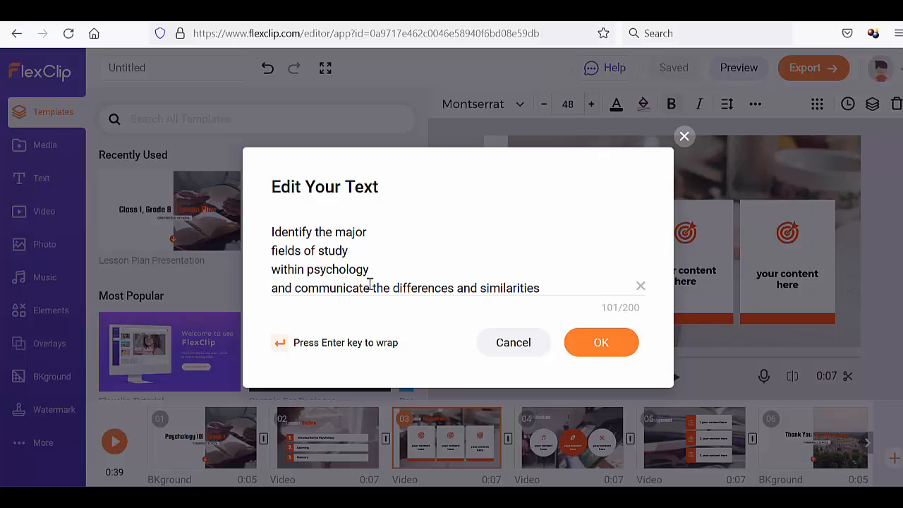
{"action": "key", "text": "Return"}
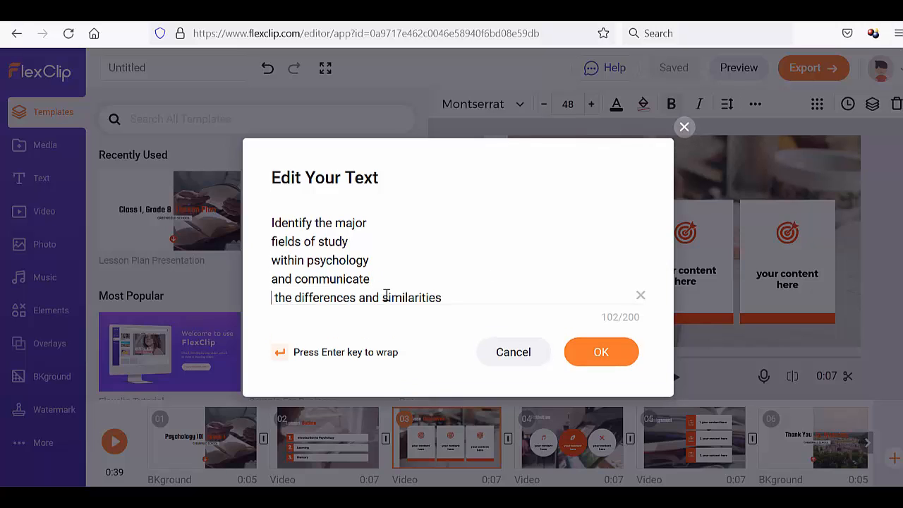
{"action": "key", "text": "Delete"}
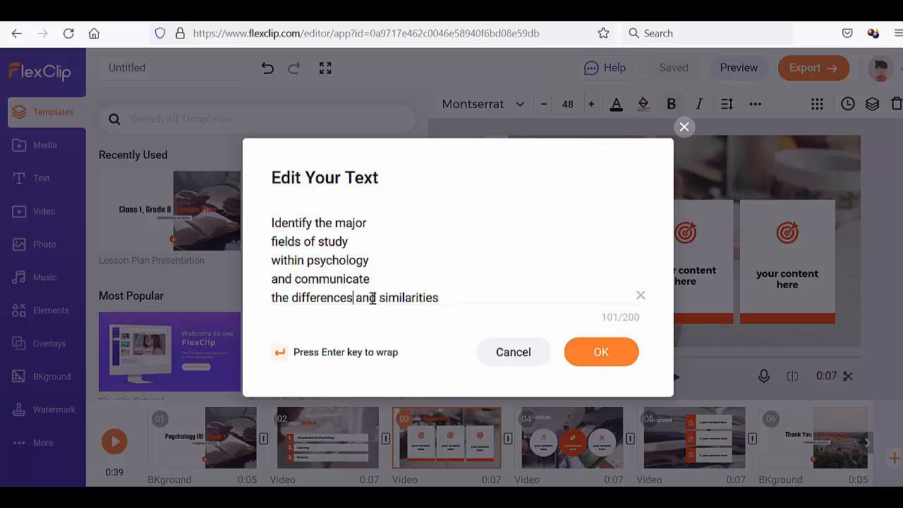
{"action": "key", "text": "Return"}
{"action": "key", "text": "Delete"}
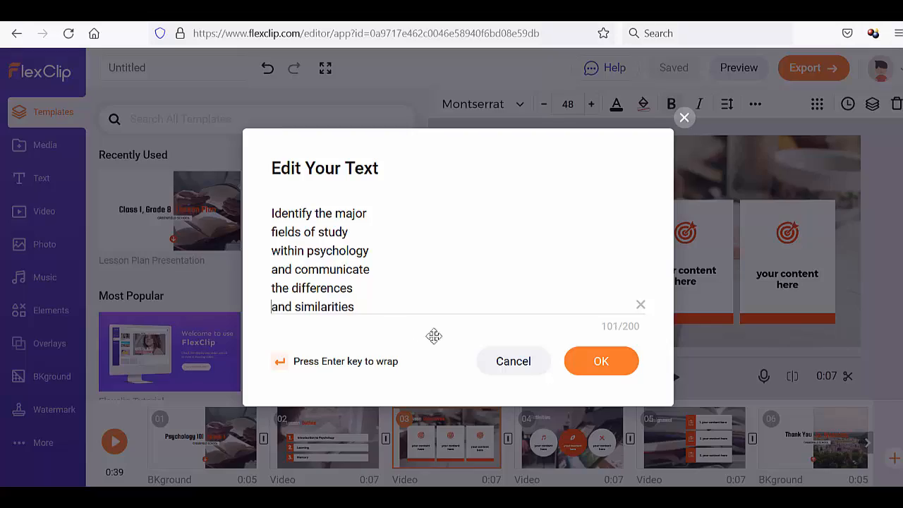
{"action": "left_click", "coordinate": [577, 360]}
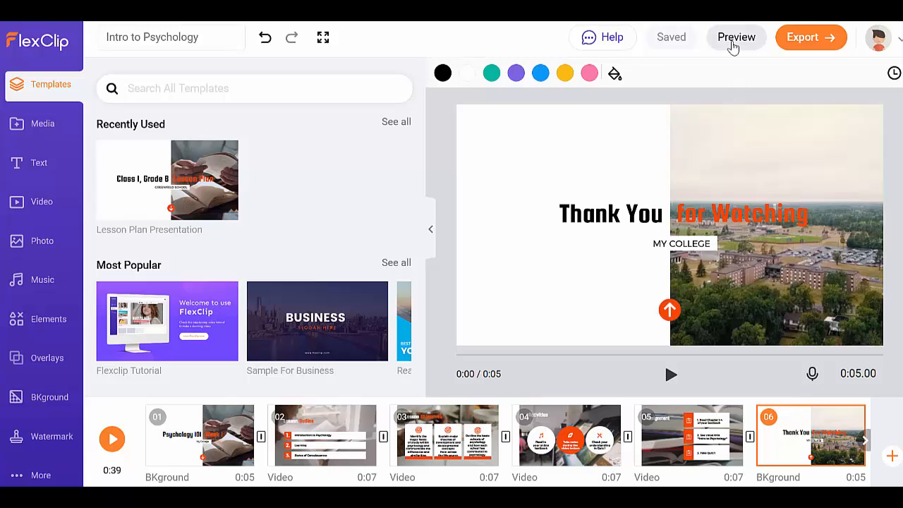
Preview the Intro to Psychology video and export it as a 480p MP4 without a FlexClip intro, closing the file download dialog
{"action": "left_click", "coordinate": [734, 41]}
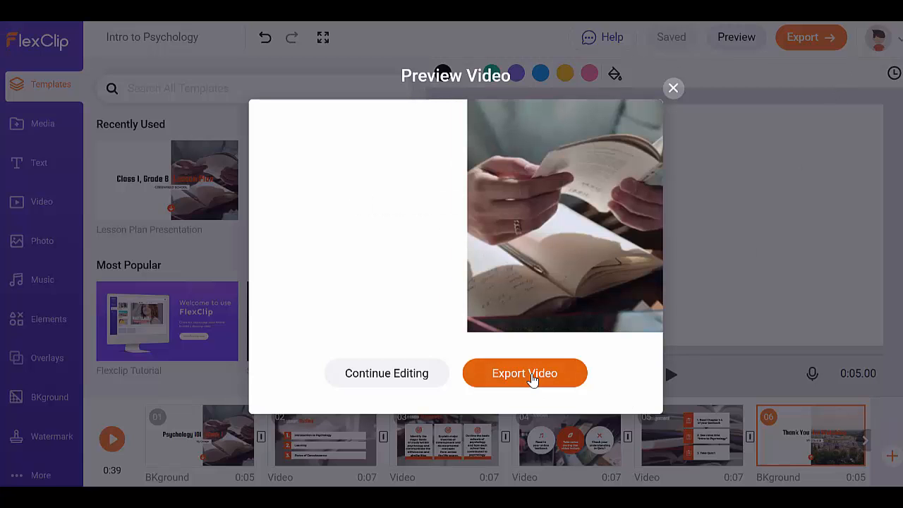
{"action": "left_click", "coordinate": [533, 380]}
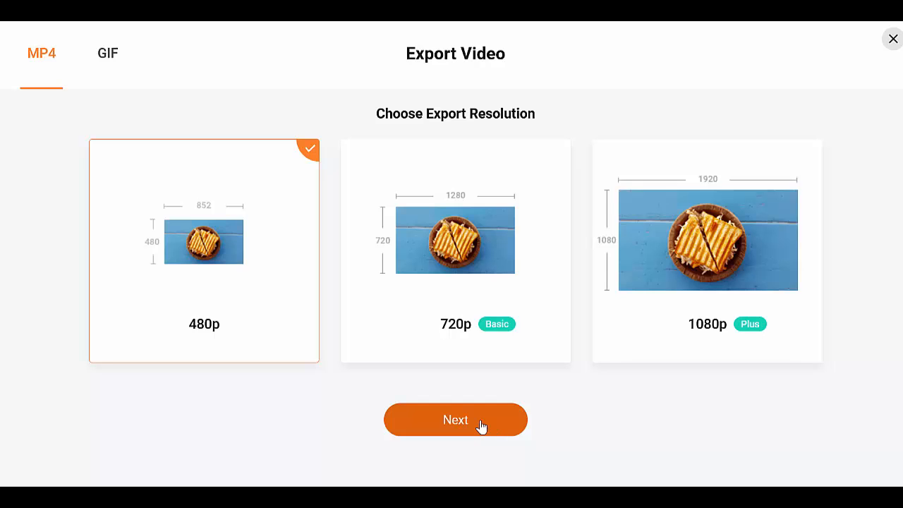
{"action": "left_click", "coordinate": [516, 424]}
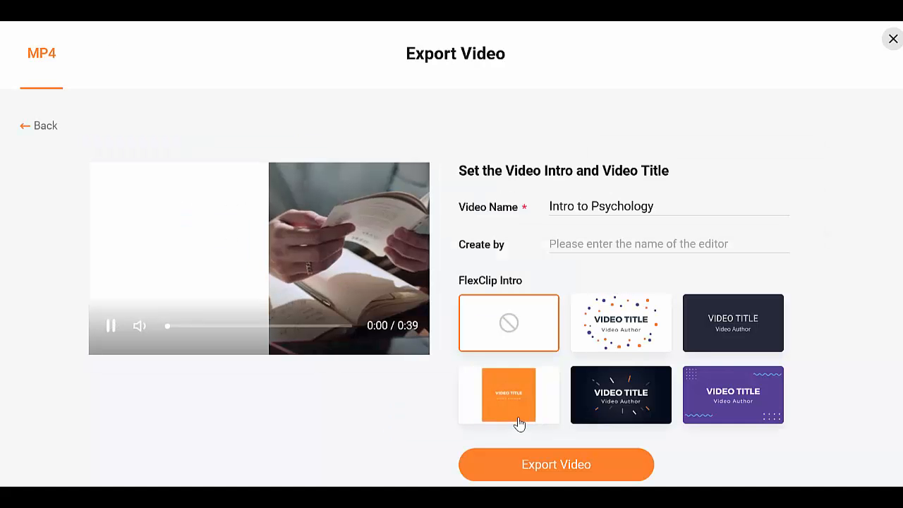
{"action": "left_click", "coordinate": [556, 466]}
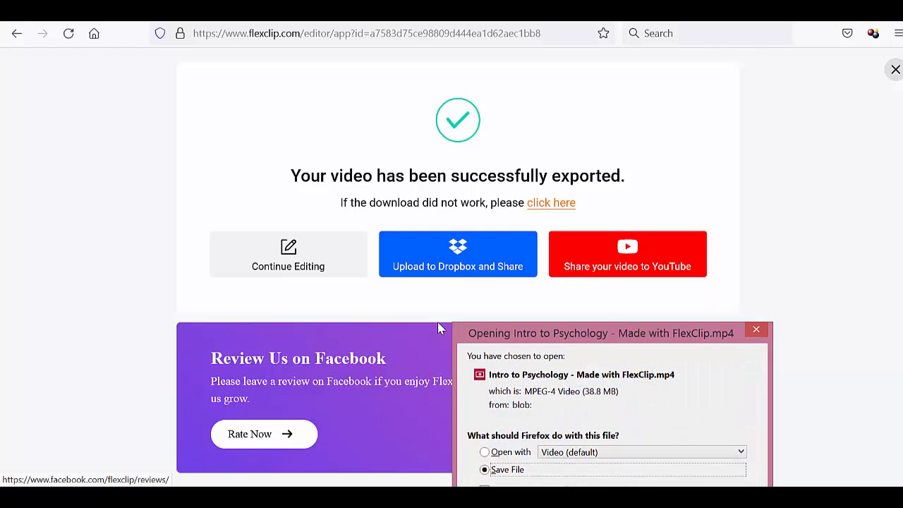
{"action": "left_click_drag", "start_coordinate": [492, 332], "coordinate": [432, 211]}
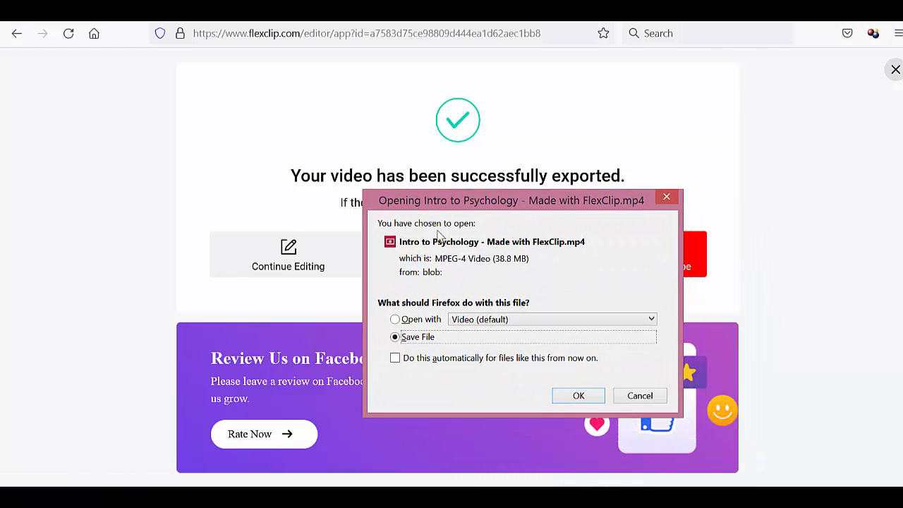
{"action": "left_click", "coordinate": [634, 400]}
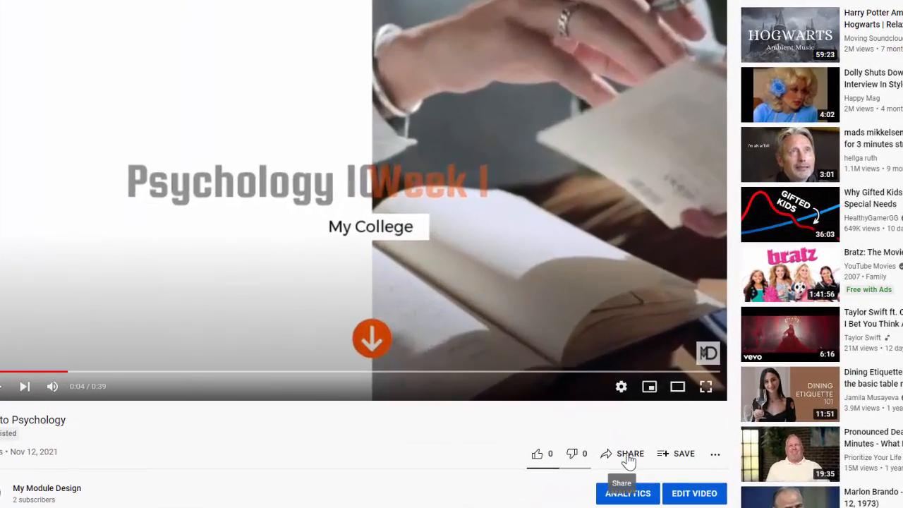
Copy the embed code of the Intro to Psychology video from its YouTube page
{"action": "left_click", "coordinate": [606, 439]}
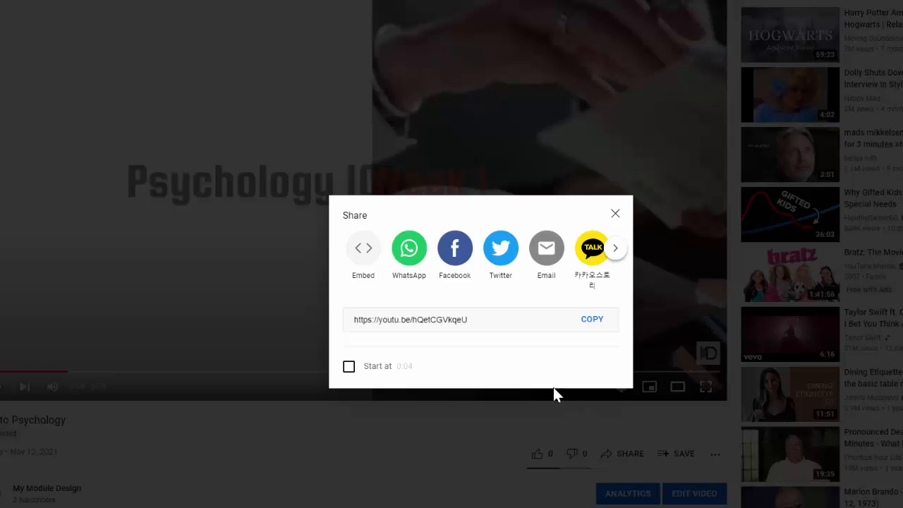
{"action": "left_click", "coordinate": [362, 250]}
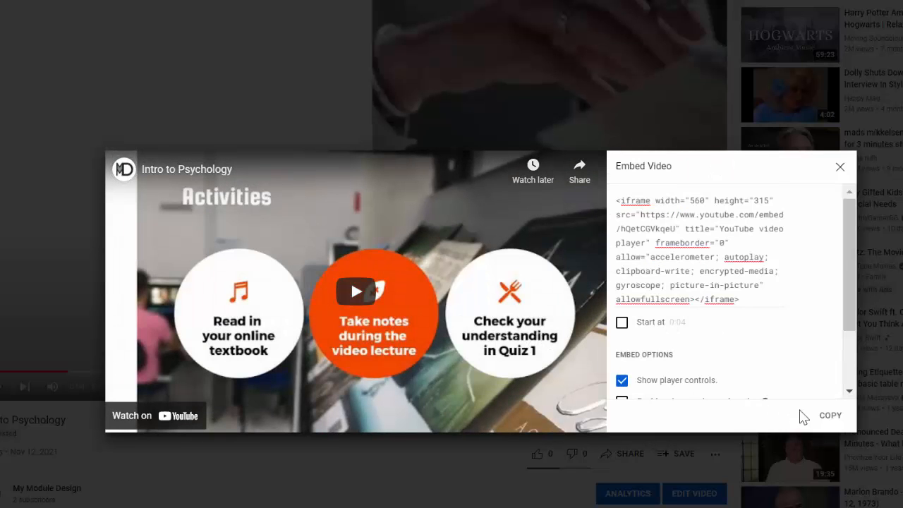
{"action": "left_click", "coordinate": [831, 416]}
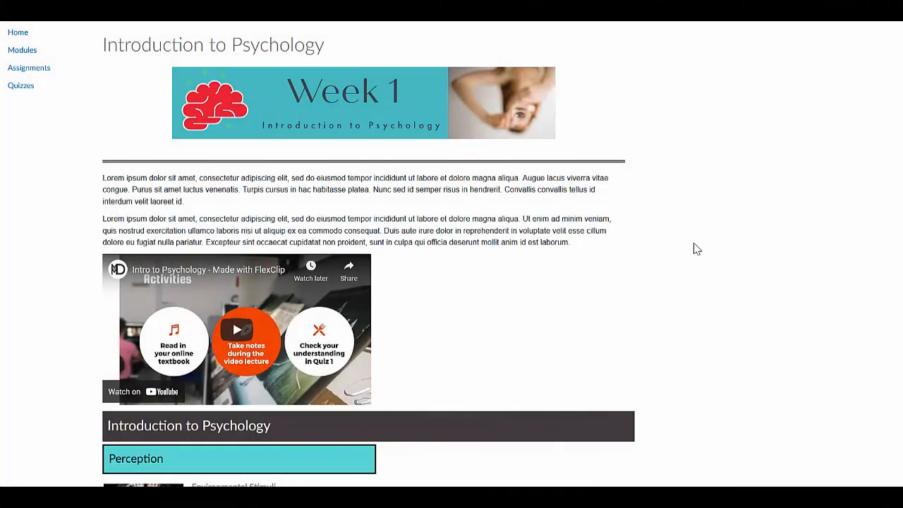
Play the embedded Intro to Psychology video on the Week 1 course page
{"action": "left_click", "coordinate": [238, 335]}
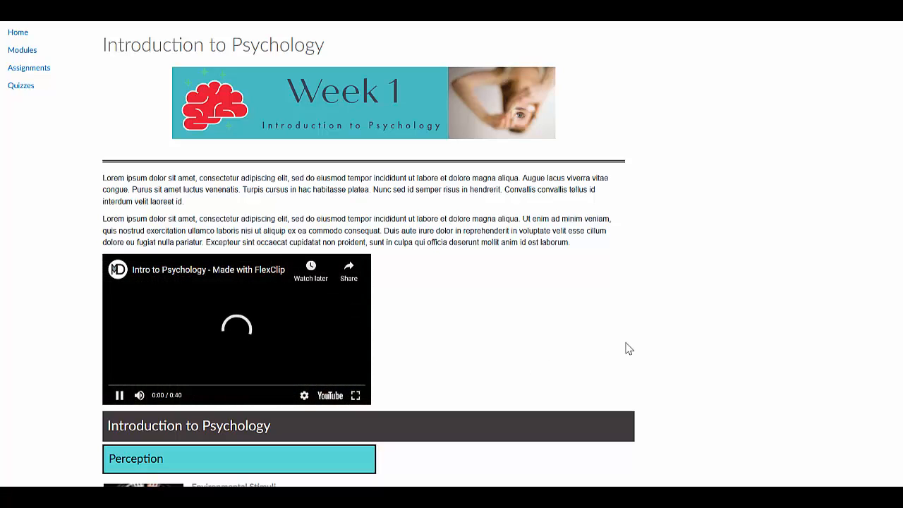